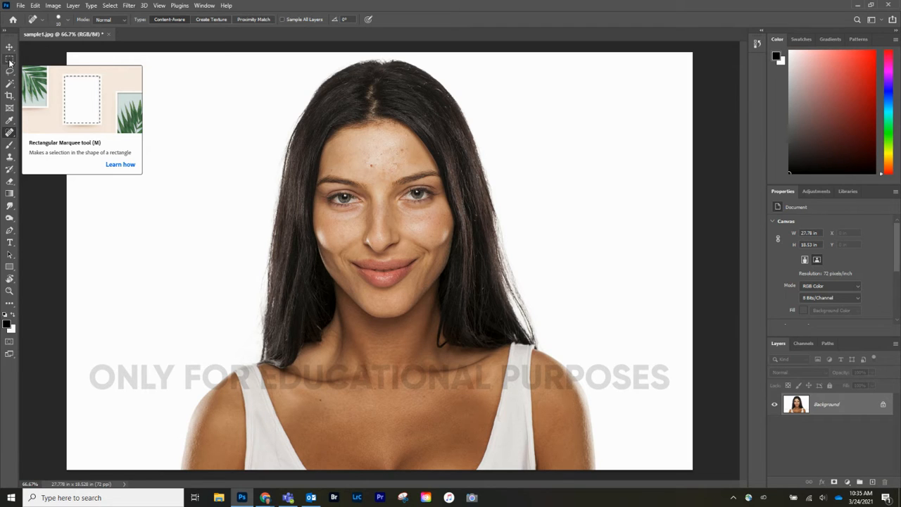
Clear the crop dimensions and set the crop to 11 in wide, 8.5 in high at 150 px/in
left_click(9, 96)
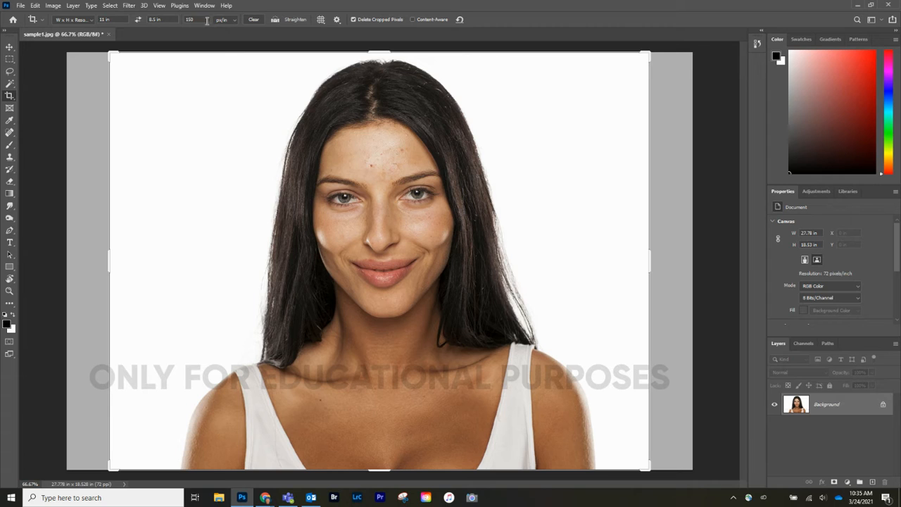
left_click(252, 20)
key("Escape")
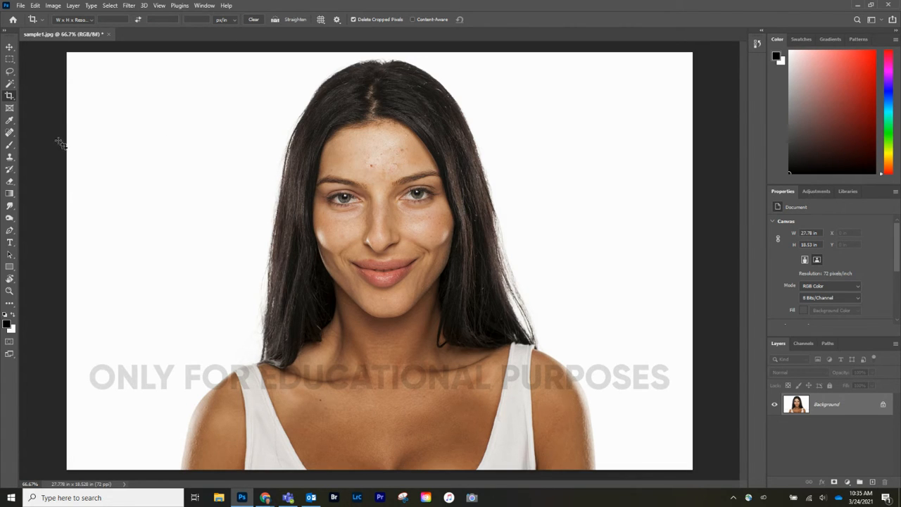
left_click(6, 96)
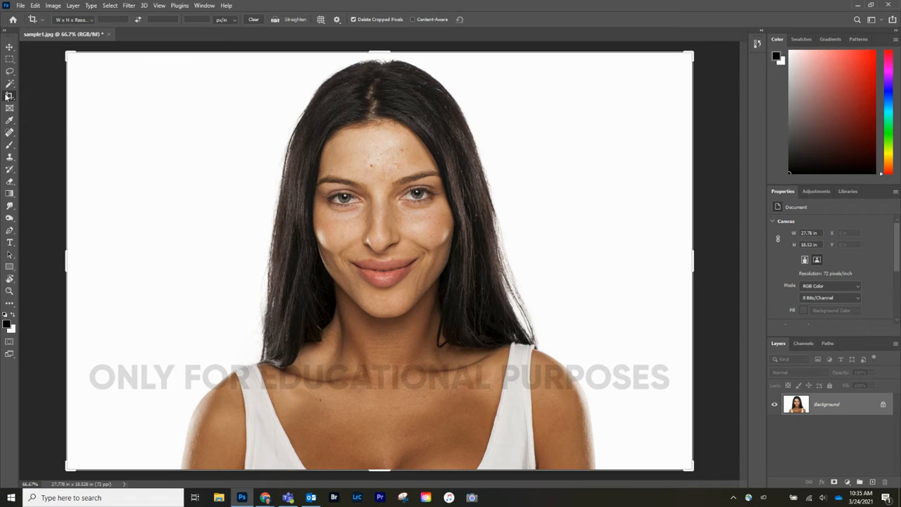
left_click(107, 20)
type("11")
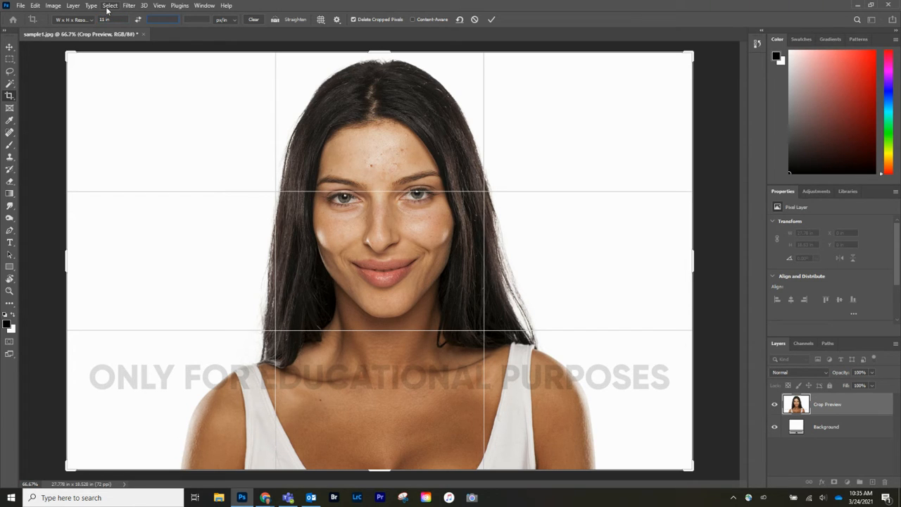
type("8")
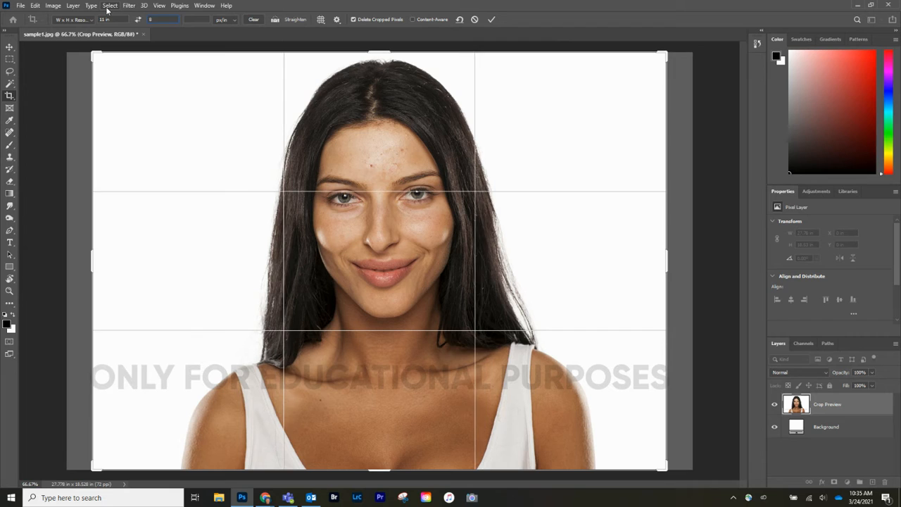
type(".5")
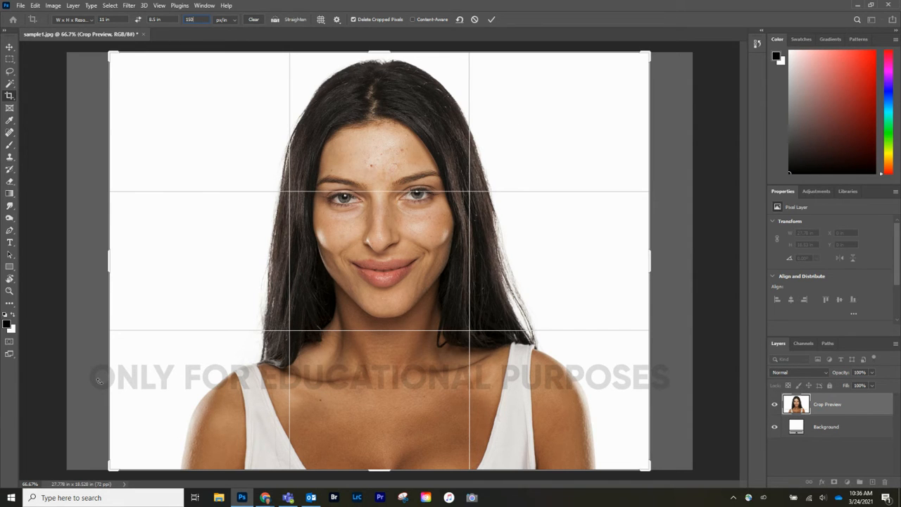
Shrink and reposition the crop frame around the woman's head, then apply the crop
left_click(110, 466)
left_click_drag(110, 466, 156, 404)
left_click_drag(586, 421, 575, 415)
left_click_drag(375, 352, 414, 352)
left_click_drag(386, 277, 387, 281)
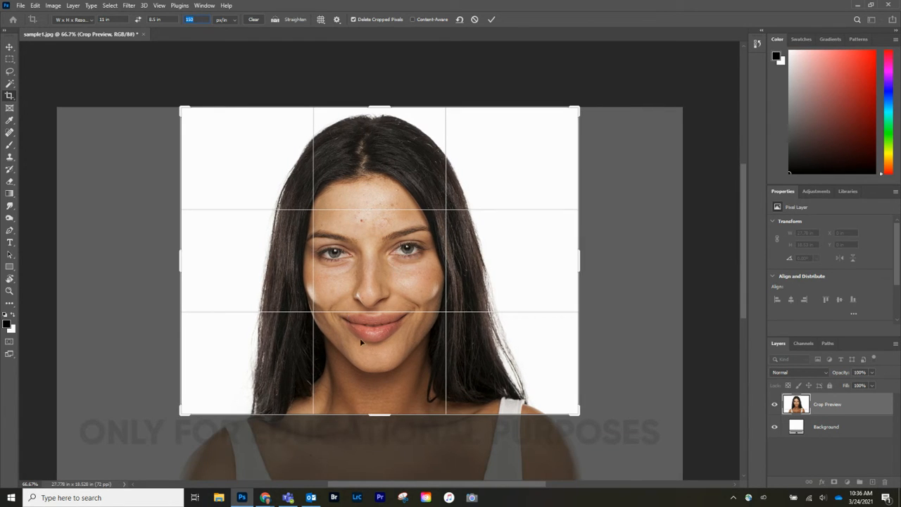
left_click(491, 19)
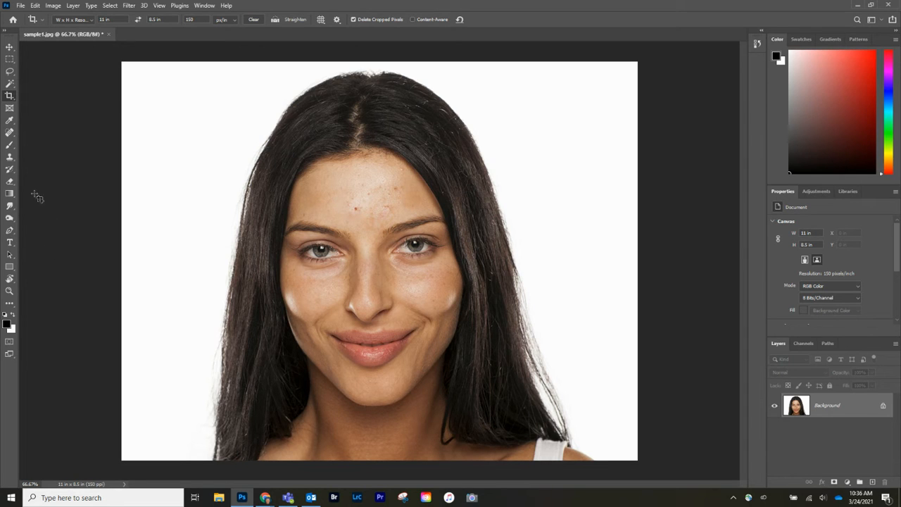
Activate the Spot Healing Brush and enlarge its brush size to about 40 px
left_click(10, 133)
right_click(10, 132)
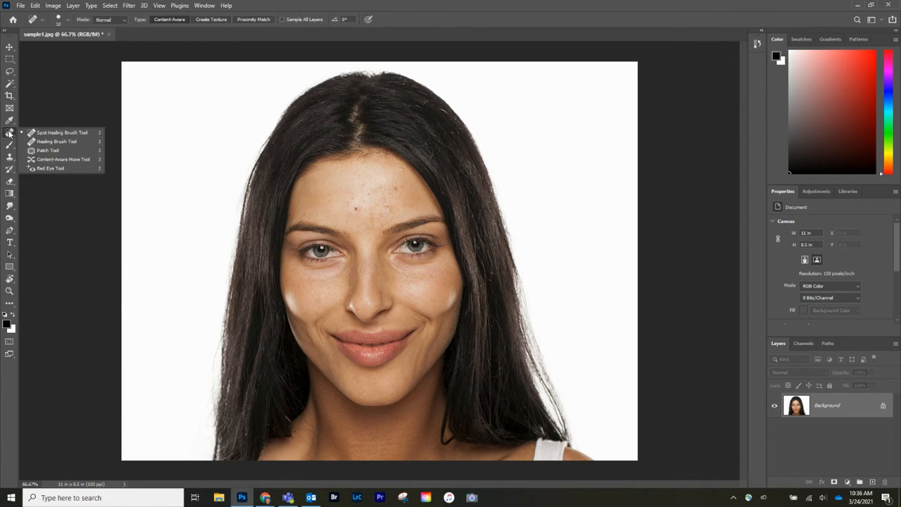
left_click(57, 134)
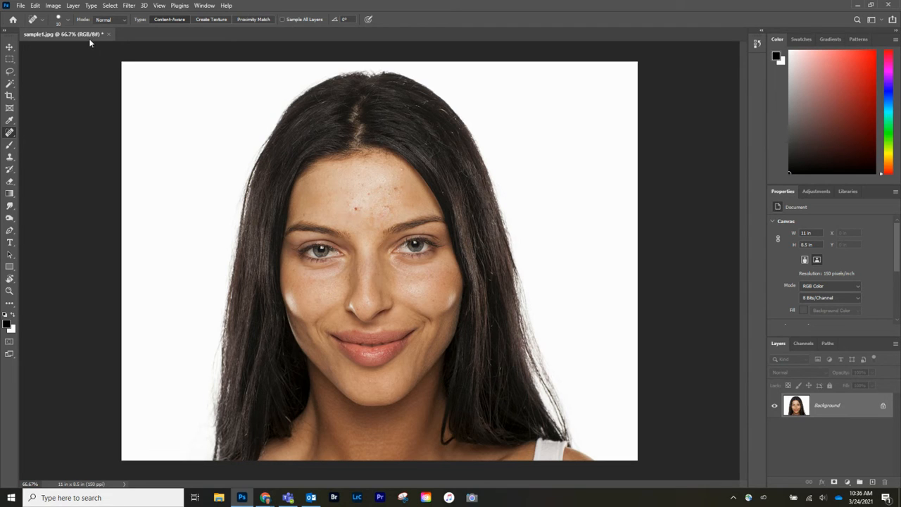
left_click(67, 20)
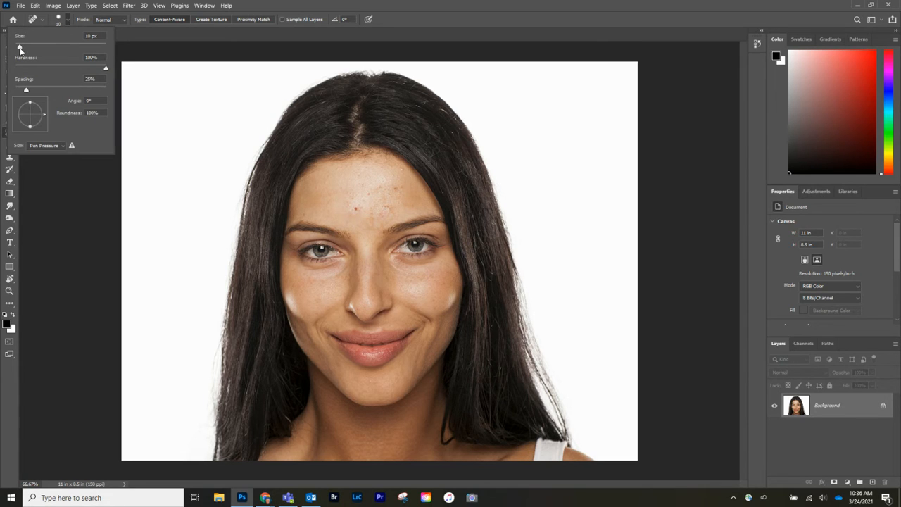
left_click_drag(19, 46, 29, 46)
left_click(170, 113)
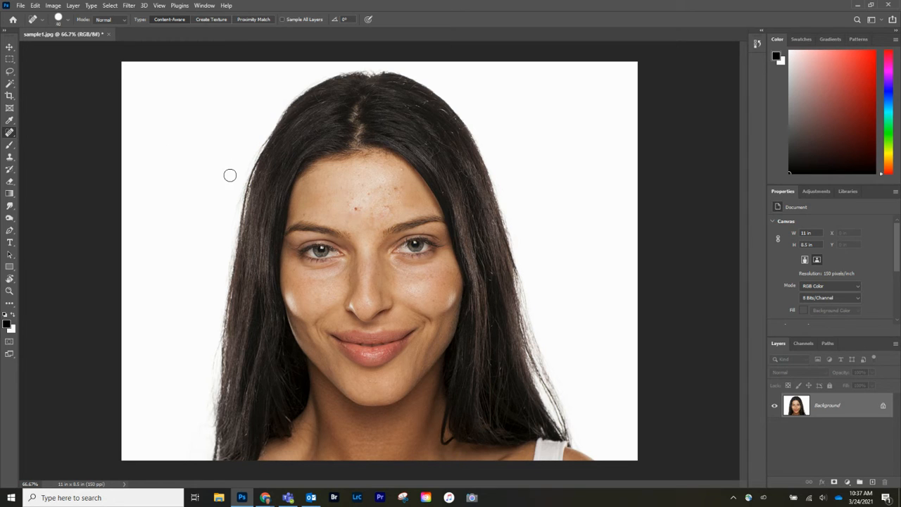
Enlarge the healing brush by several steps, then shrink it to about 30 px
key("bracketright")
key("bracketright")
key("bracketright")
key("bracketright")
key("bracketright")
key("bracketright")
key("bracketright")
key("bracketleft")
key("bracketleft")
key("bracketleft")
key("bracketleft")
key("bracketleft")
key("bracketleft")
key("bracketleft")
key("bracketleft")
Heal the red spots and blemishes across the forehead with the Spot Healing Brush
left_click(160, 5)
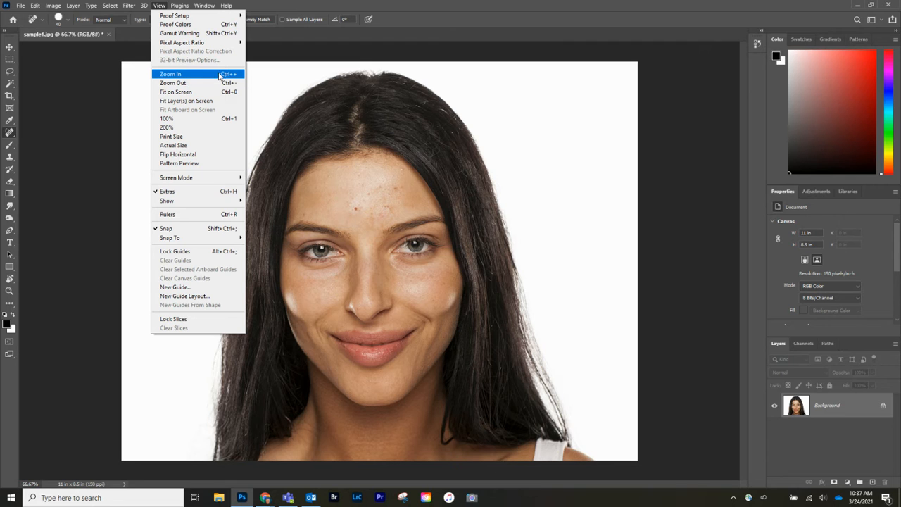
left_click(199, 73)
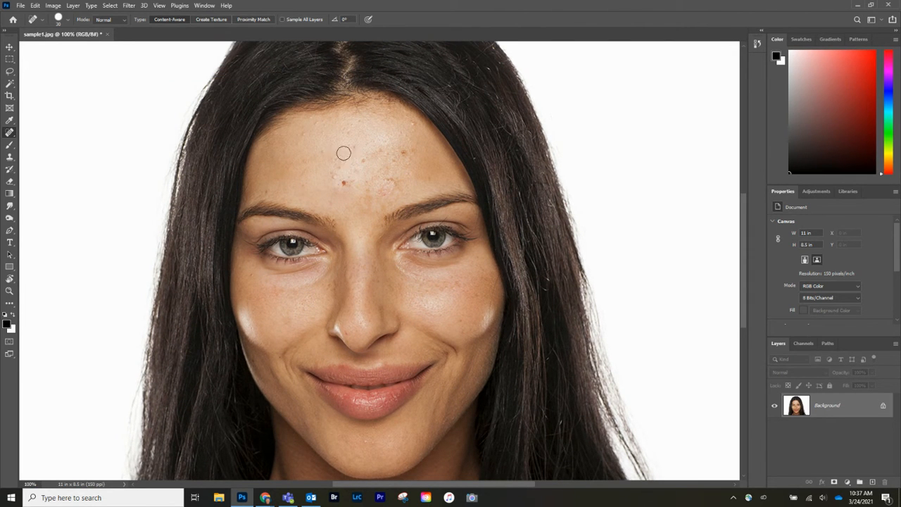
left_click(343, 182)
left_click(323, 151)
left_click(338, 162)
left_click(380, 151)
left_click(387, 186)
left_click(385, 193)
left_click(388, 187)
left_click(396, 184)
left_click(393, 162)
mouse_move(343, 143)
left_mouse_down()
mouse_move(312, 219)
mouse_move(279, 260)
mouse_move(305, 370)
mouse_move(360, 392)
mouse_move(372, 421)
mouse_move(393, 416)
mouse_move(408, 396)
mouse_move(440, 290)
mouse_move(432, 229)
mouse_move(407, 172)
left_mouse_up()
left_click(35, 7)
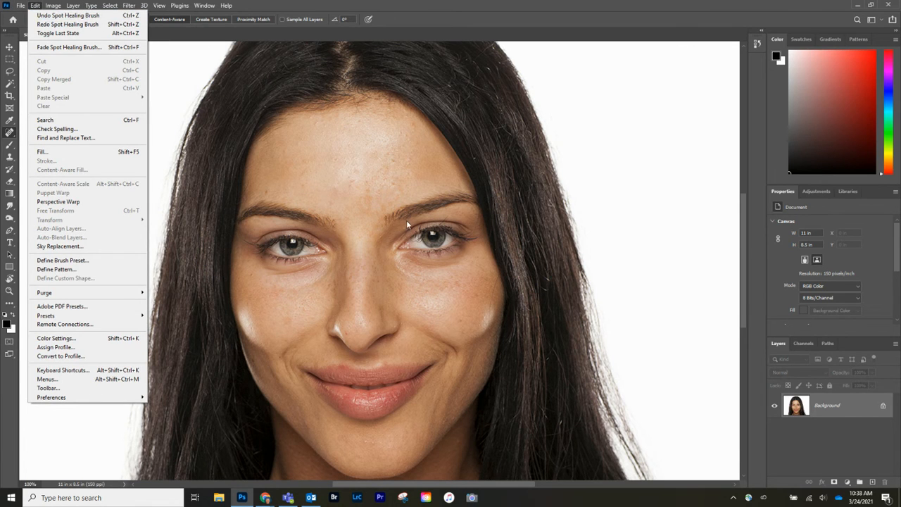
left_click(299, 86)
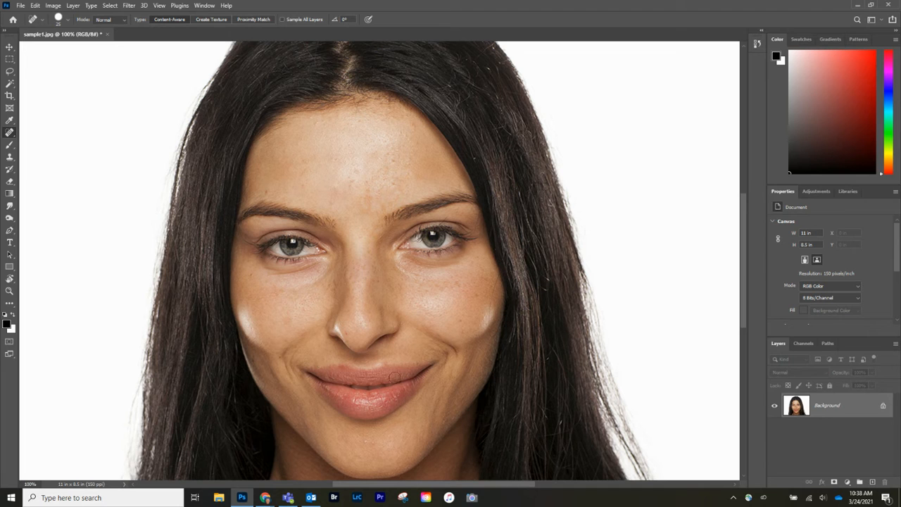
Heal the small blemishes on the chin and beside the smile line on the cheek
mouse_move(357, 292)
left_mouse_down()
mouse_move(347, 276)
mouse_move(390, 155)
left_mouse_up()
left_click_drag(410, 327, 394, 289)
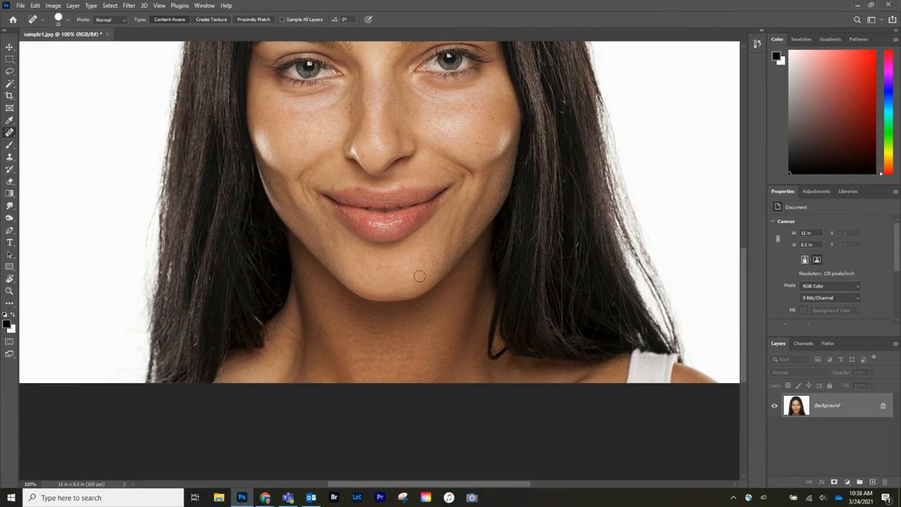
left_click(390, 268)
left_click(470, 144)
Heal the remaining small spots on the nose and cheek using a slightly smaller healing brush
key("ctrl+minus")
key("ctrl+minus")
key("ctrl+minus")
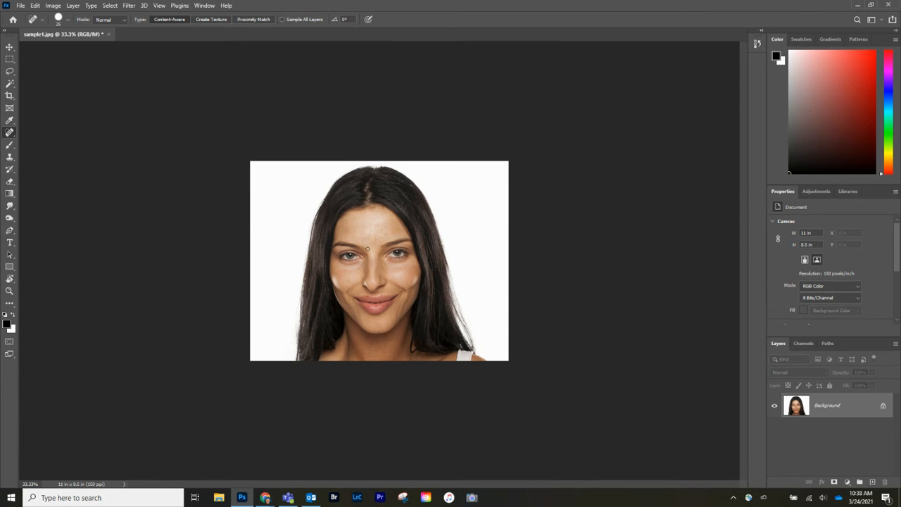
key("ctrl+plus")
key("ctrl+plus")
key("ctrl+plus")
key("ctrl+plus")
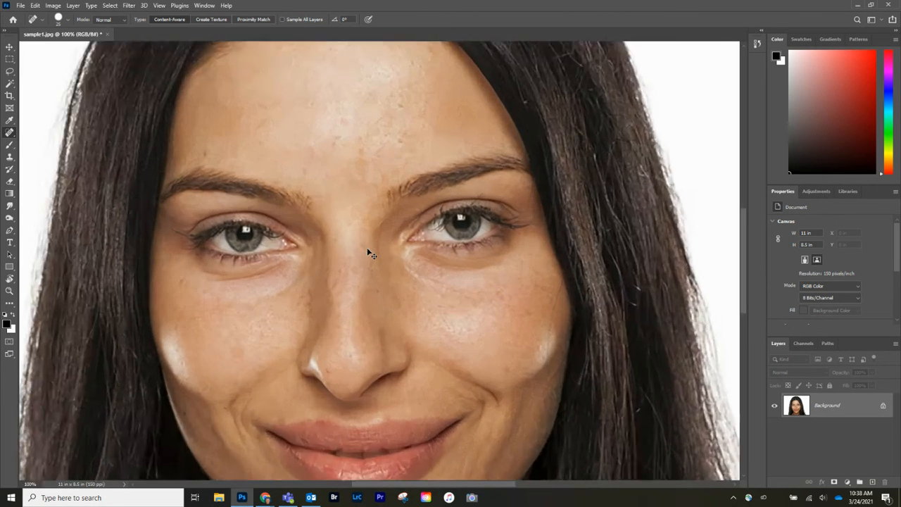
scroll(406, 177, "down", 3)
scroll(535, 209, "down", 2)
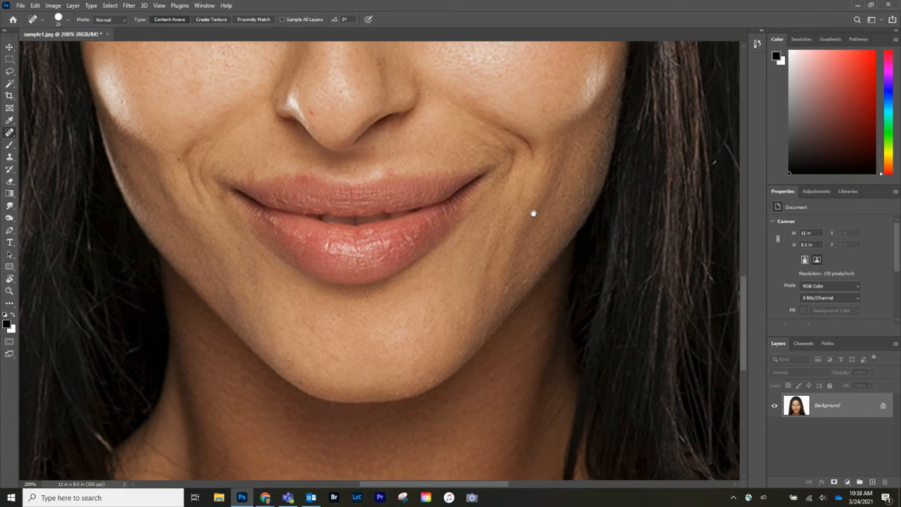
scroll(204, 176, "up", 2)
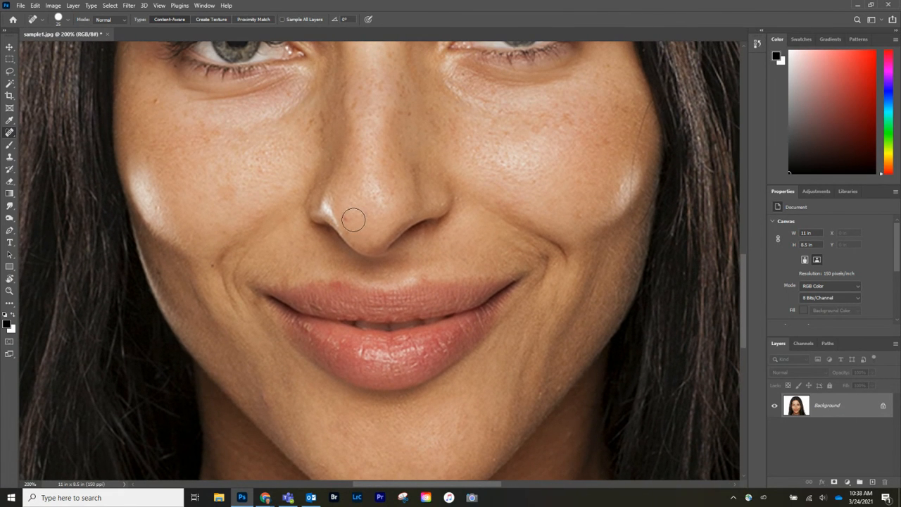
key("bracketleft")
left_click(346, 218)
left_click(212, 265)
left_click(159, 272)
left_click_drag(573, 169, 535, 228)
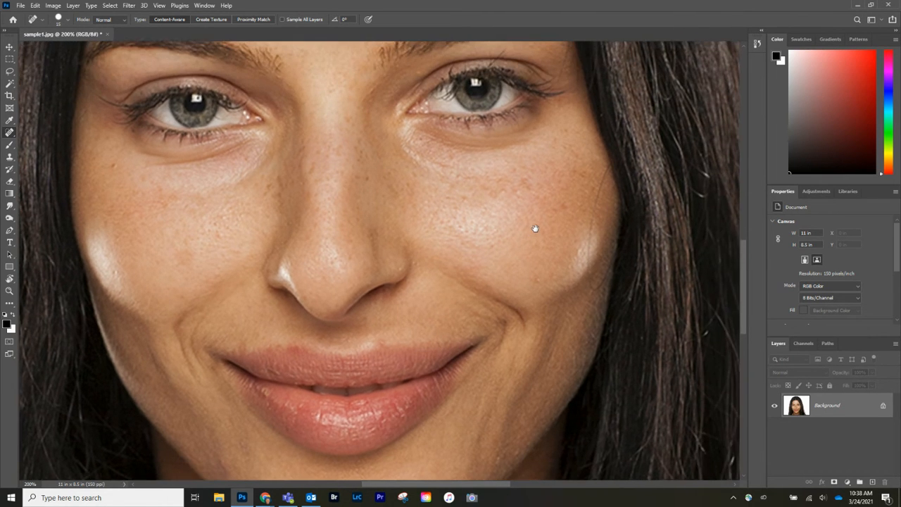
key("ctrl+minus")
key("ctrl+minus")
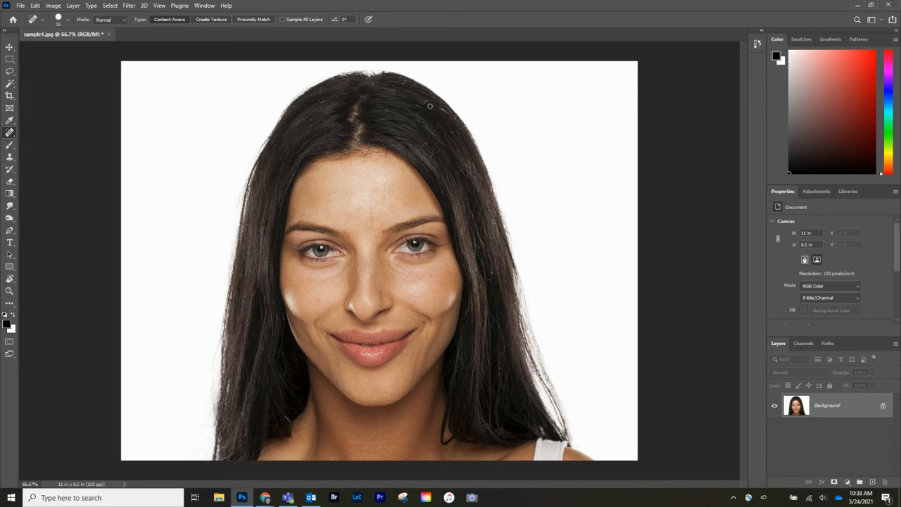
Enable the Skin Smoothing neural filter, nudge its Blur slightly, and compare the face with the original
left_click(127, 6)
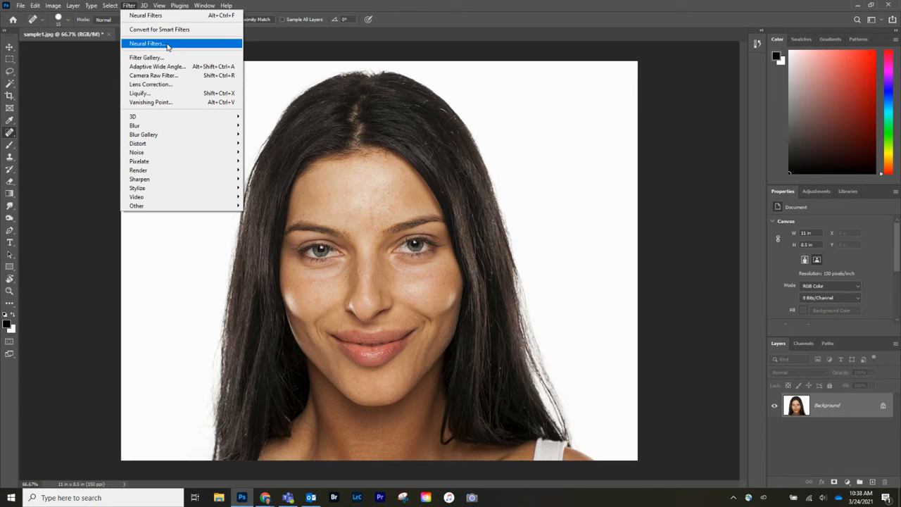
left_click(156, 46)
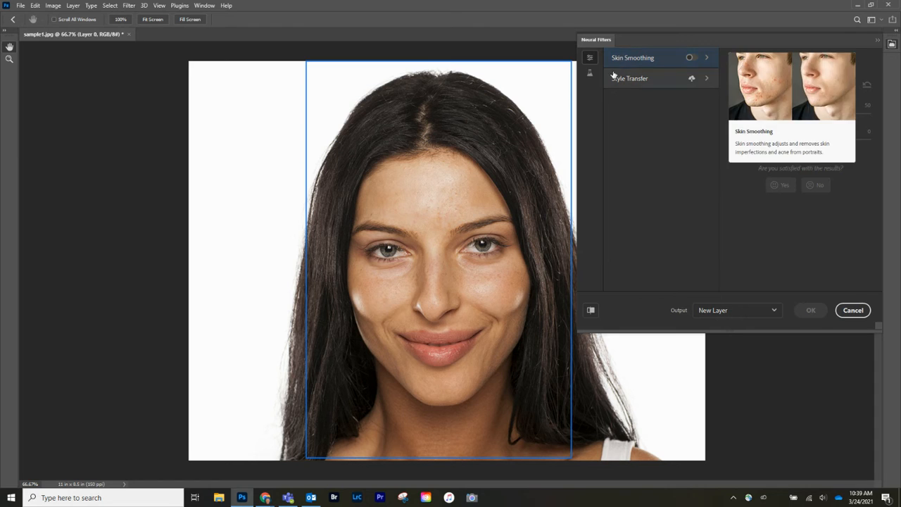
left_click(690, 59)
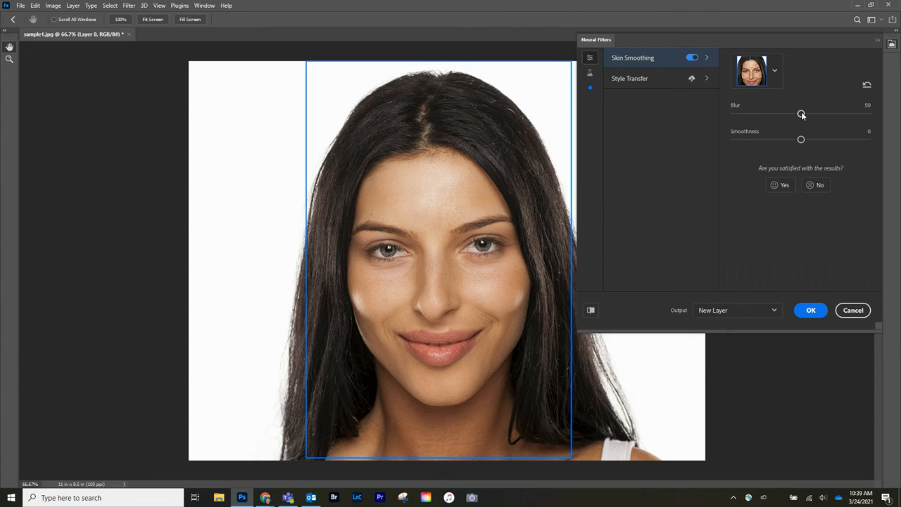
left_click_drag(802, 114, 803, 114)
left_click(593, 309)
left_click(591, 310)
left_click(591, 310)
Enable the beta Smart Portrait filter, set Happiness to 3, and compare the expression with the original
left_click(590, 74)
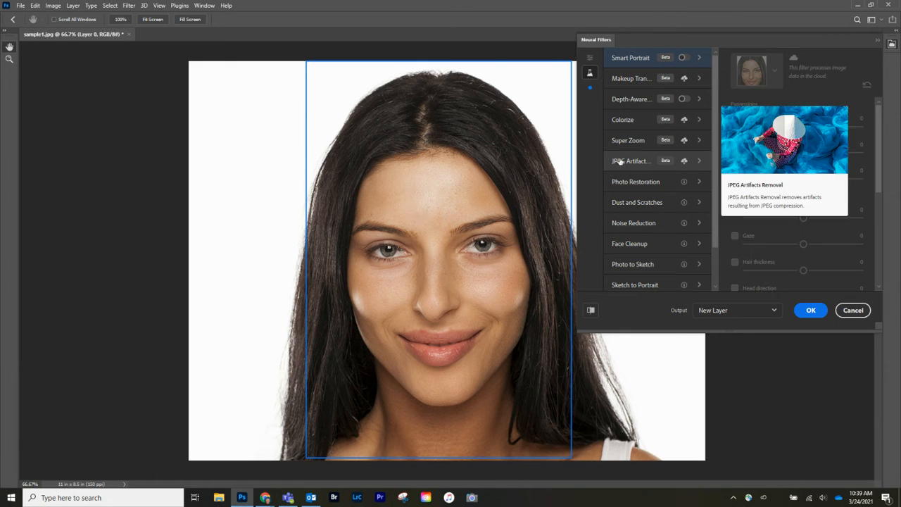
mouse_move(630, 58)
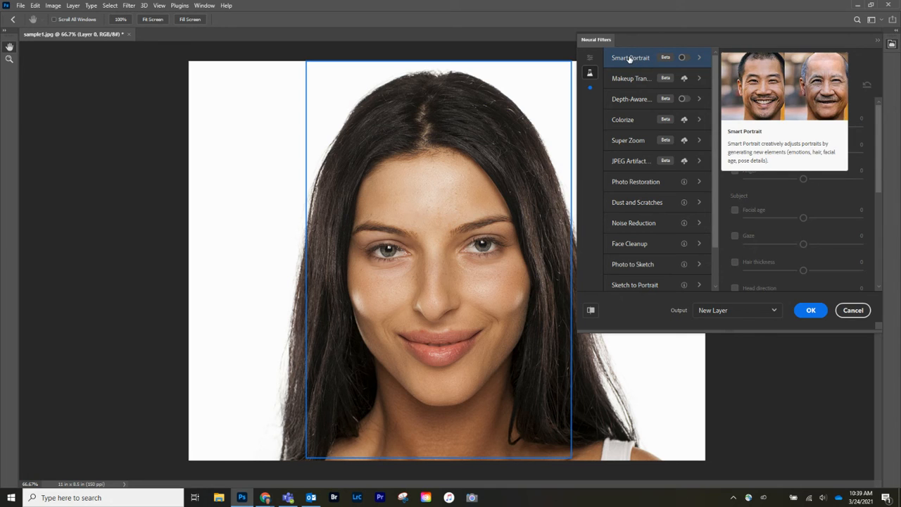
left_click(682, 58)
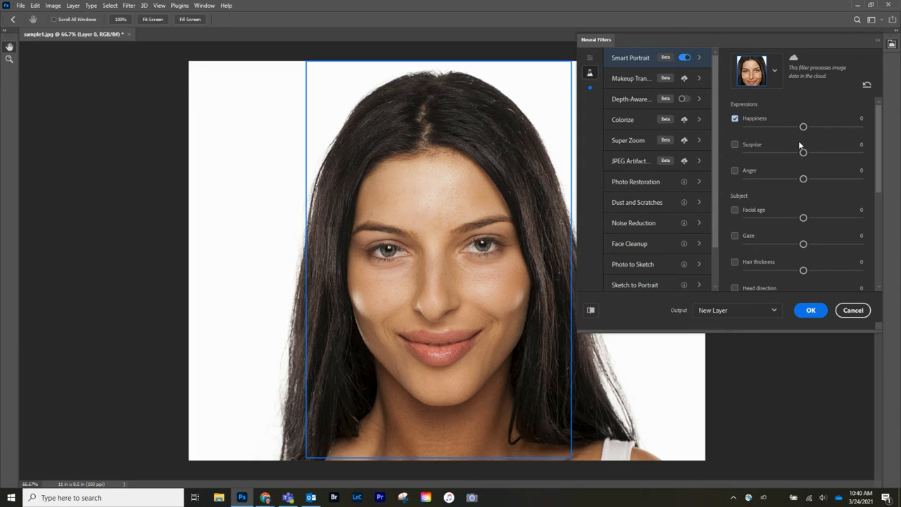
left_click_drag(804, 128, 808, 128)
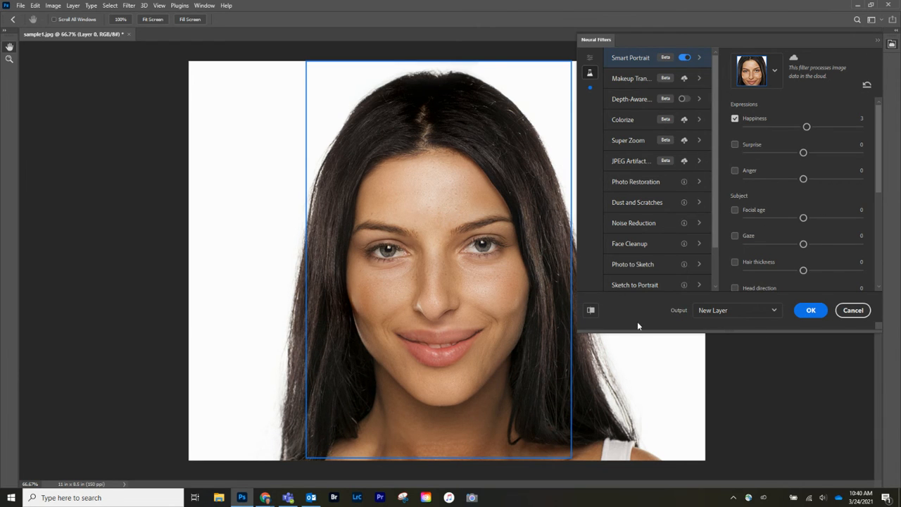
left_click(590, 314)
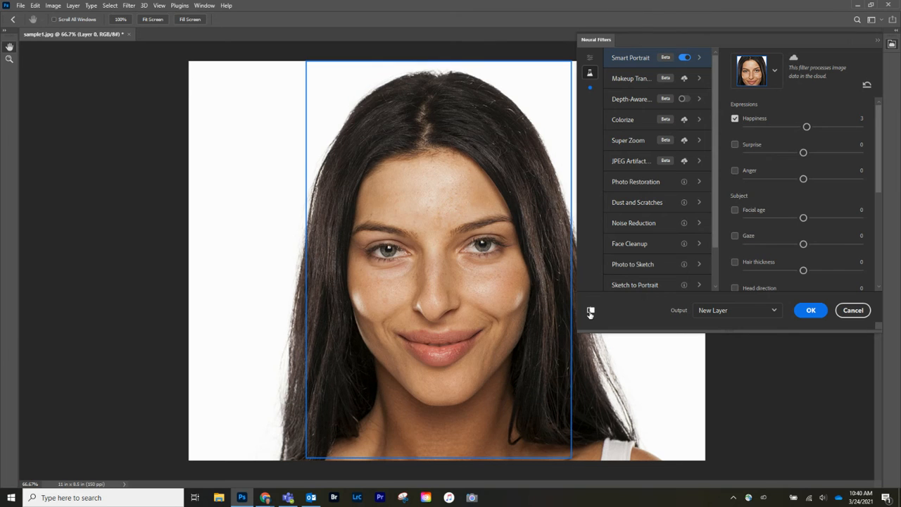
left_click(590, 312)
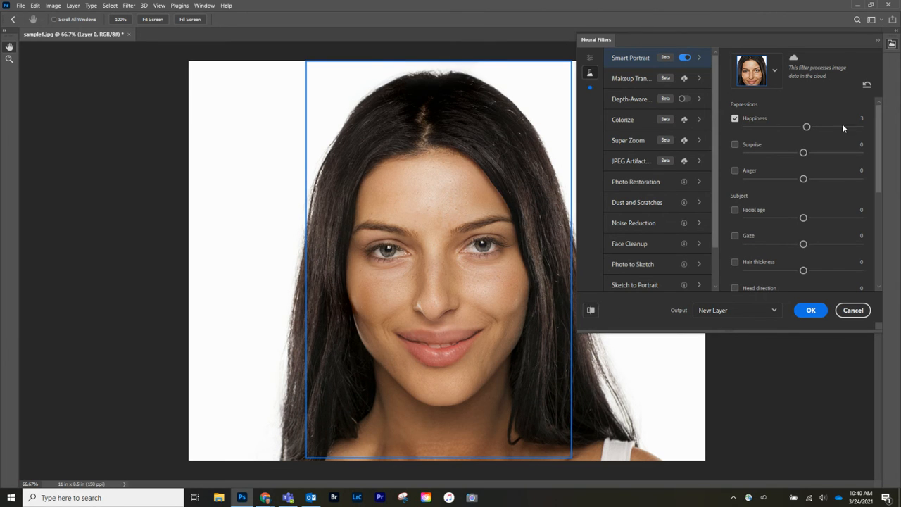
Increase Smart Portrait's Happiness to 21 and compare the broader smile with the original
left_click_drag(806, 126, 822, 127)
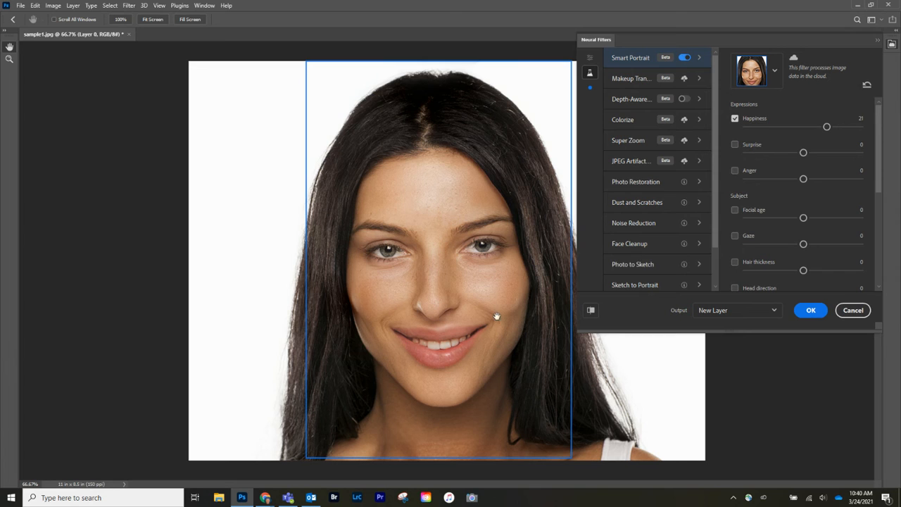
left_click(591, 310)
left_click(591, 310)
left_click(590, 311)
left_click(591, 310)
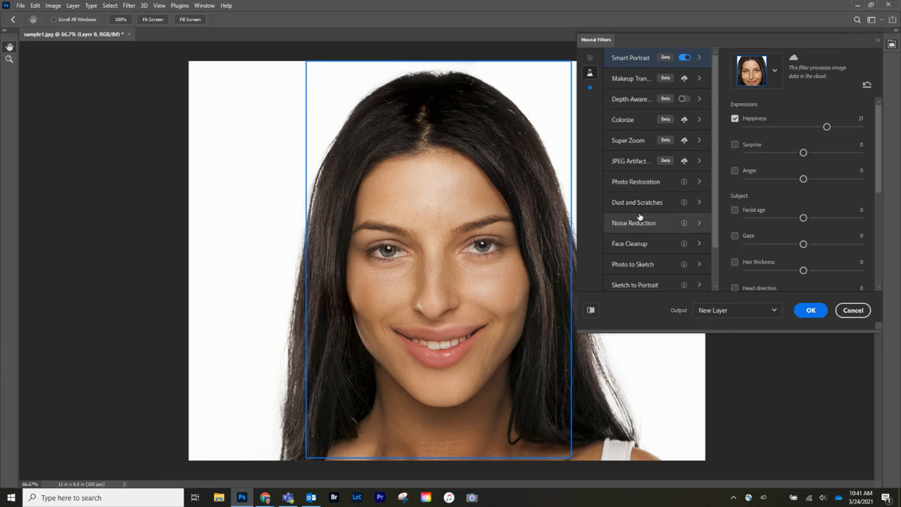
scroll(637, 211, "down", 2)
scroll(639, 279, "up", 2)
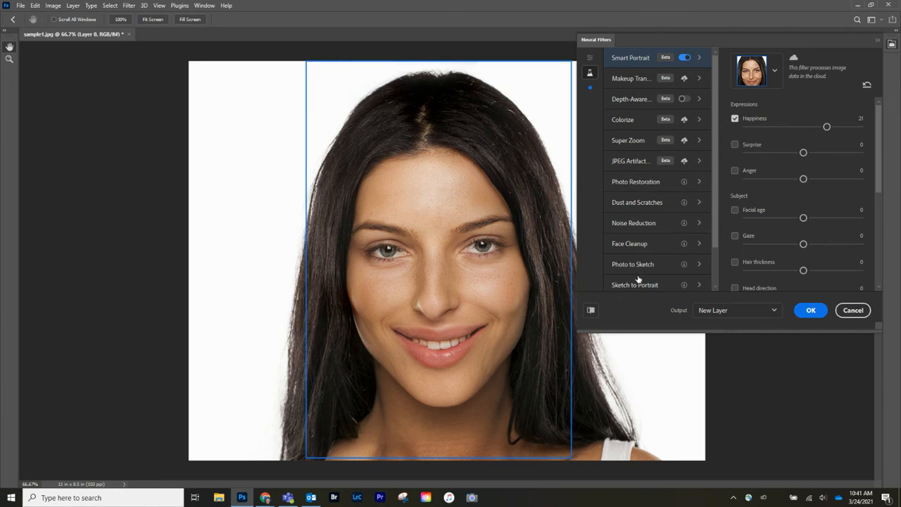
Apply the neural filters to a new layer and toggle that layer's visibility to compare it with the background
left_click(811, 310)
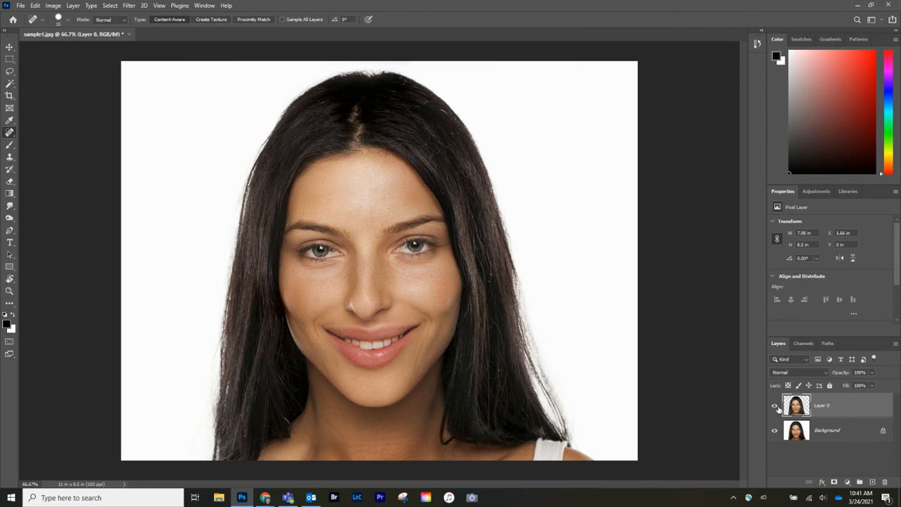
left_click(775, 408)
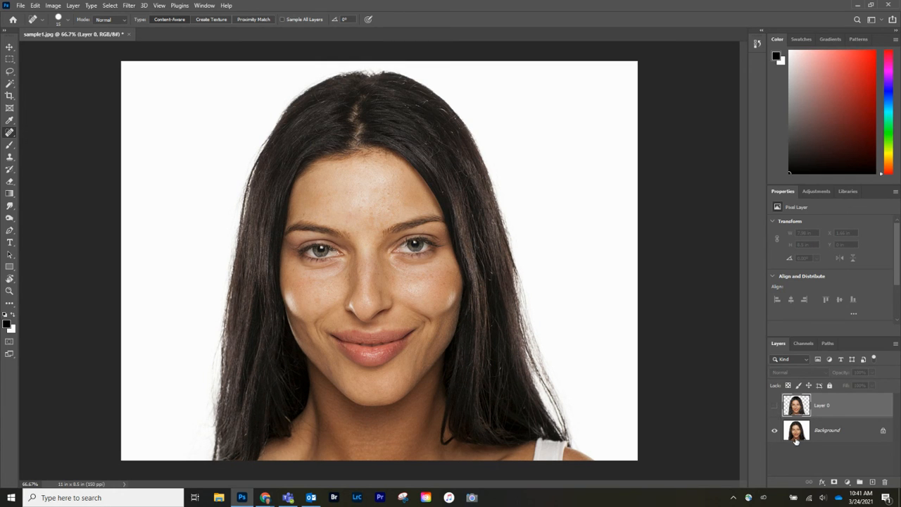
left_click(775, 408)
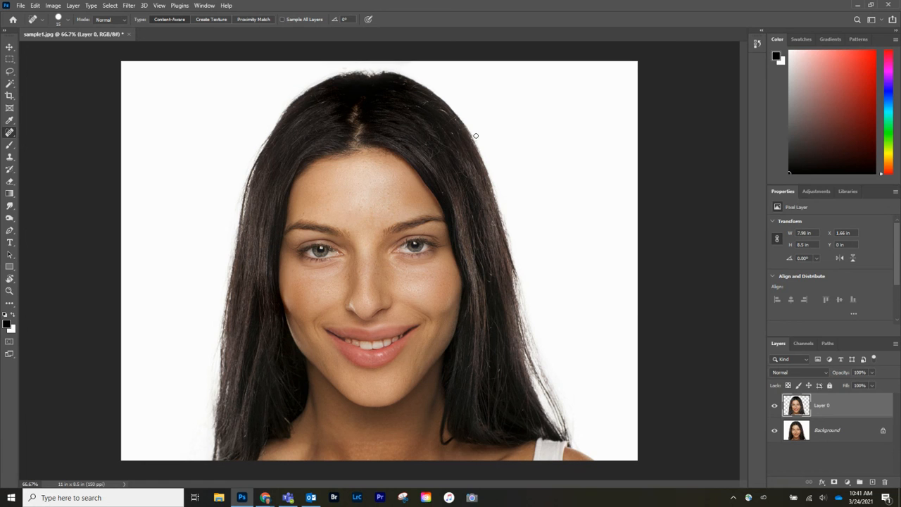
Flatten the filtered layer and the background into a single image
left_click(74, 7)
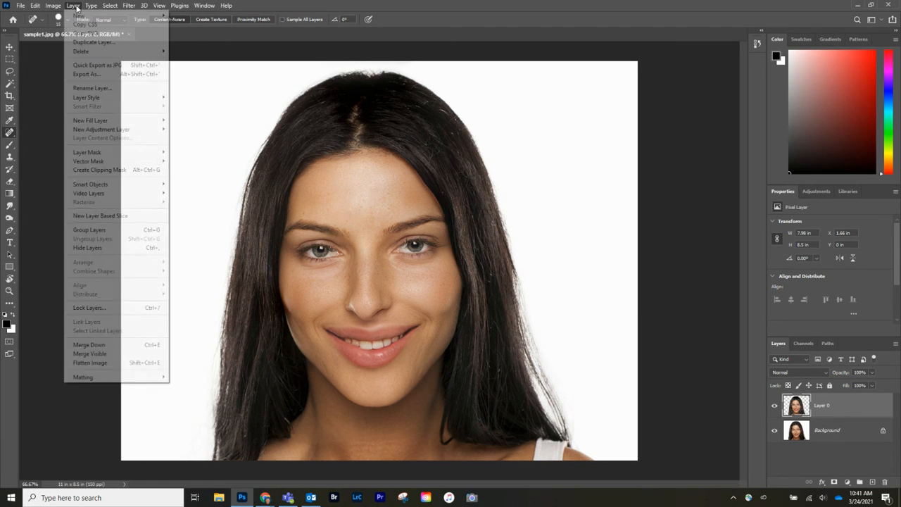
left_click(91, 363)
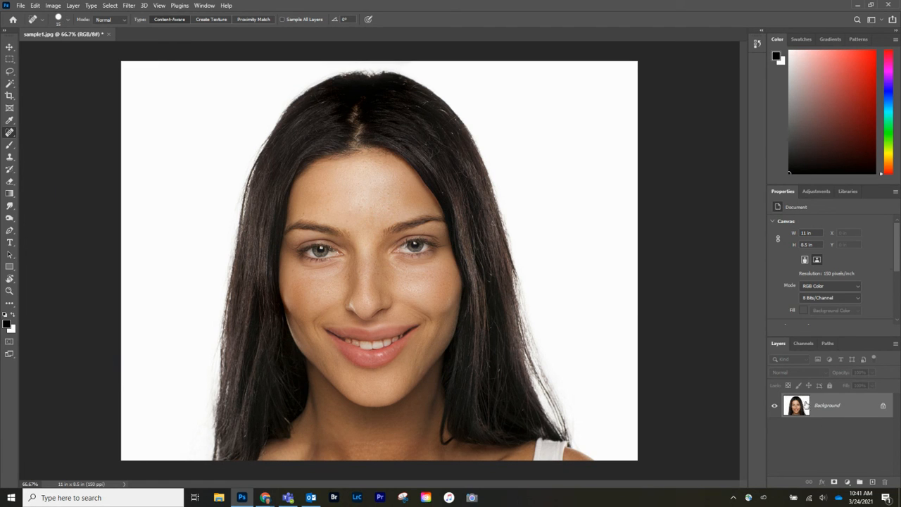
Save the portrait as JPEG file sample1 in Creative Cloud Files, using Maximum quality 12 and the Baseline ("Standard") format
left_click(21, 5)
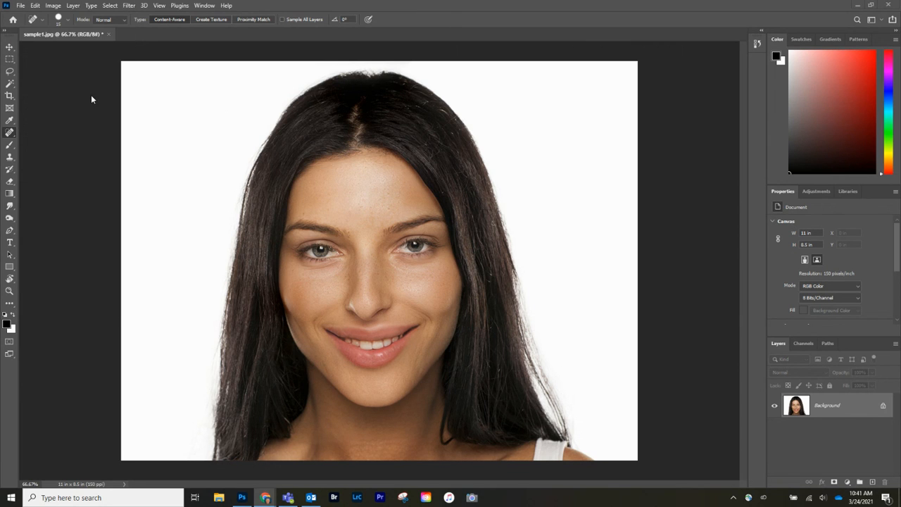
left_click(89, 87)
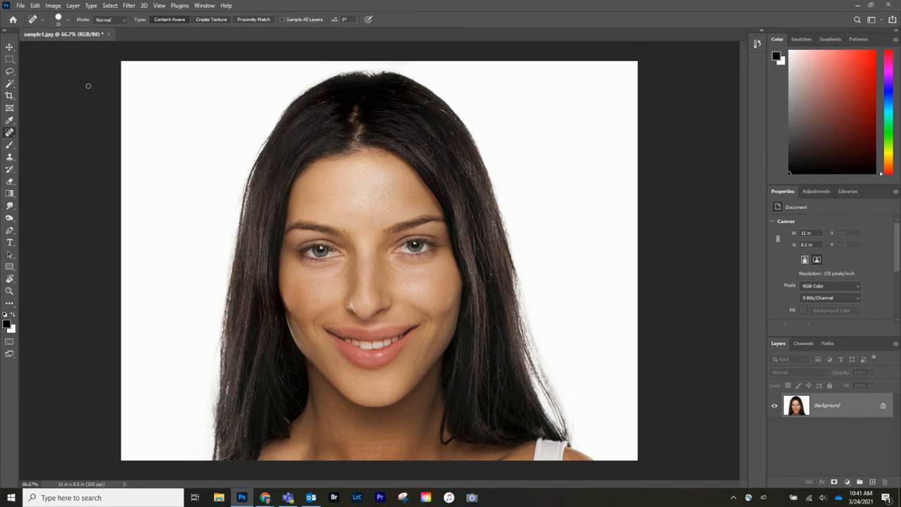
left_click(20, 7)
left_click(41, 119)
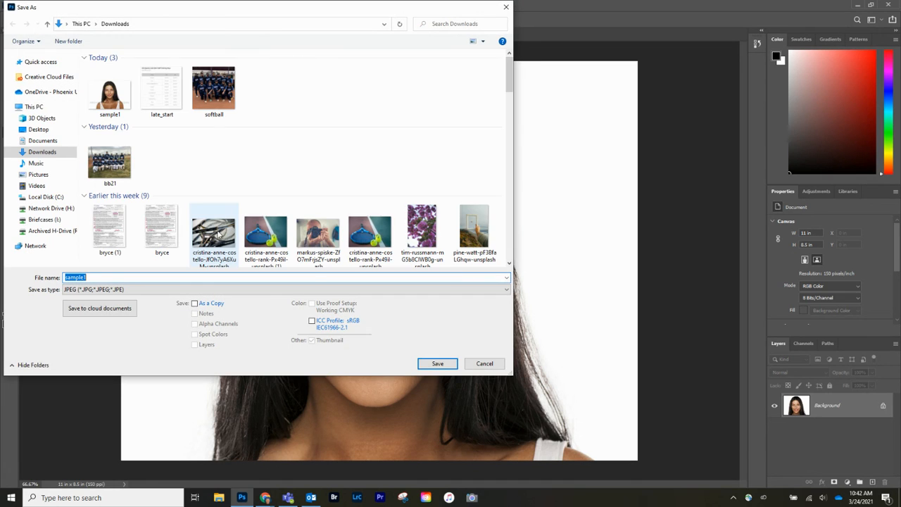
left_click_drag(125, 12, 156, 46)
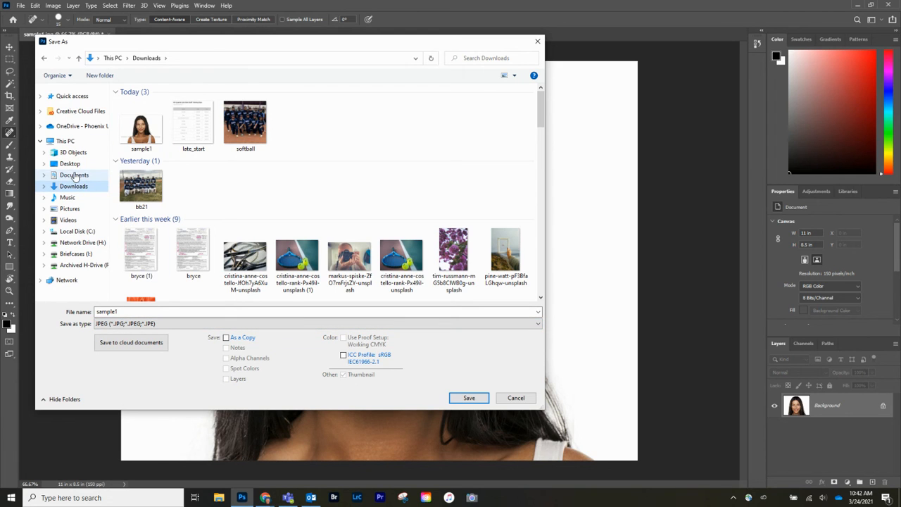
left_click(70, 115)
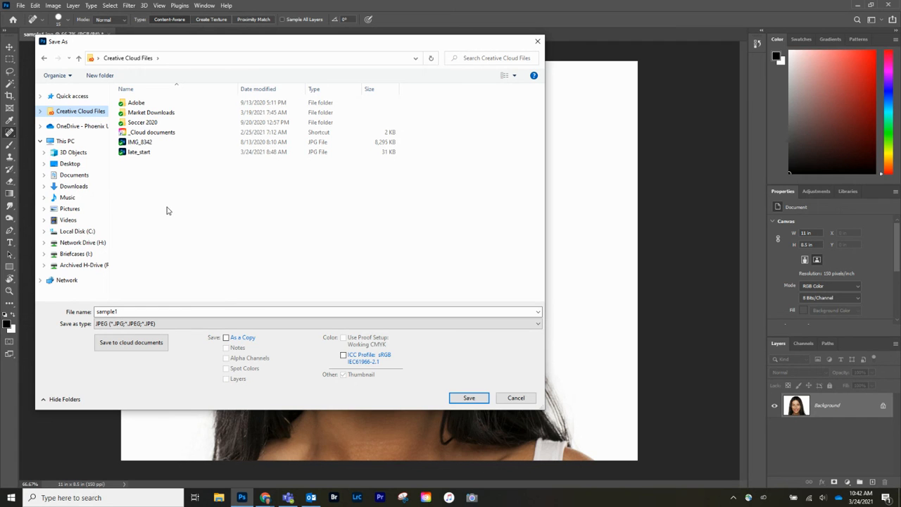
left_click_drag(112, 41, 140, 73)
left_click_drag(570, 439, 548, 407)
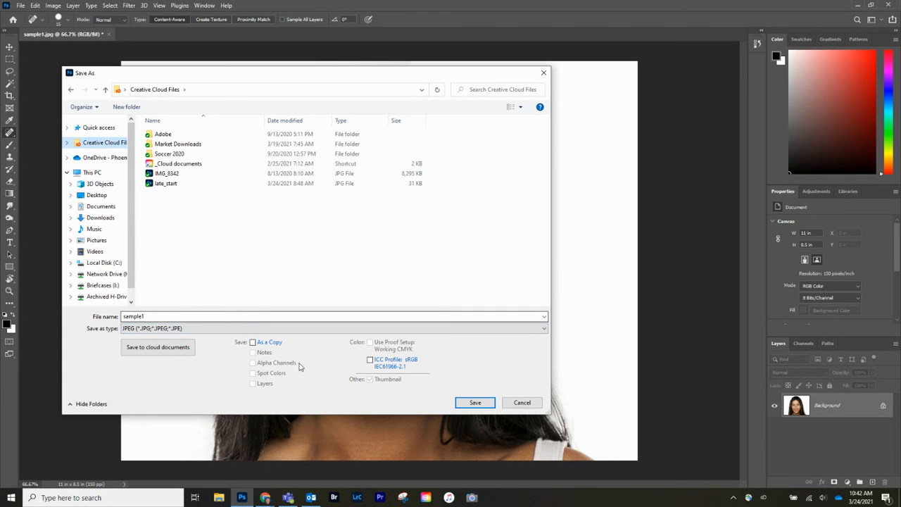
left_click(475, 405)
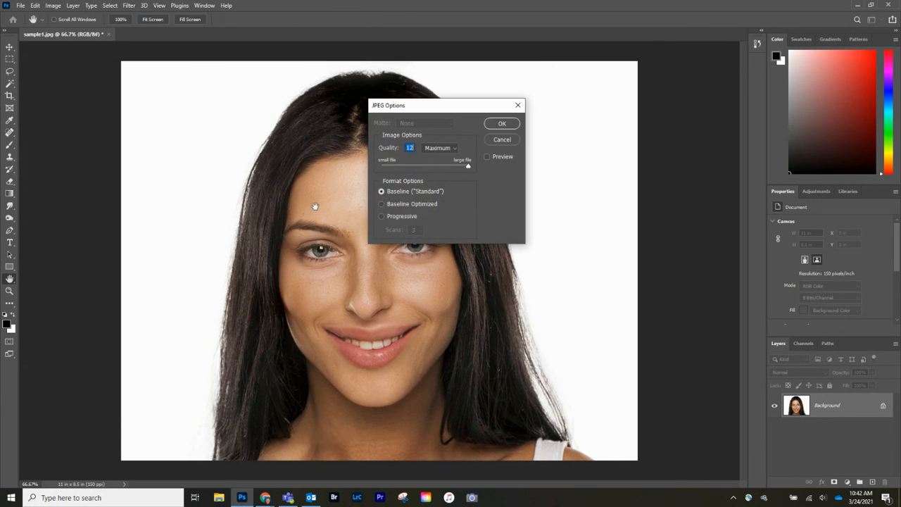
left_click(505, 126)
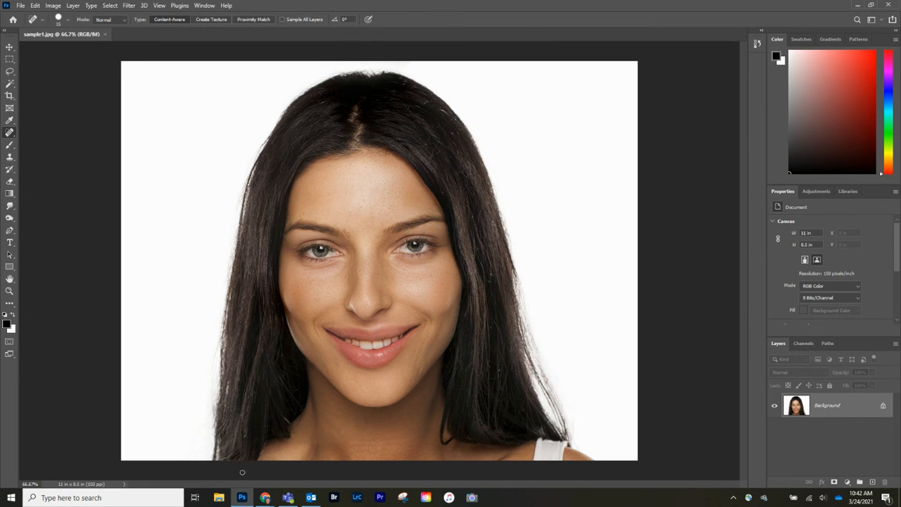